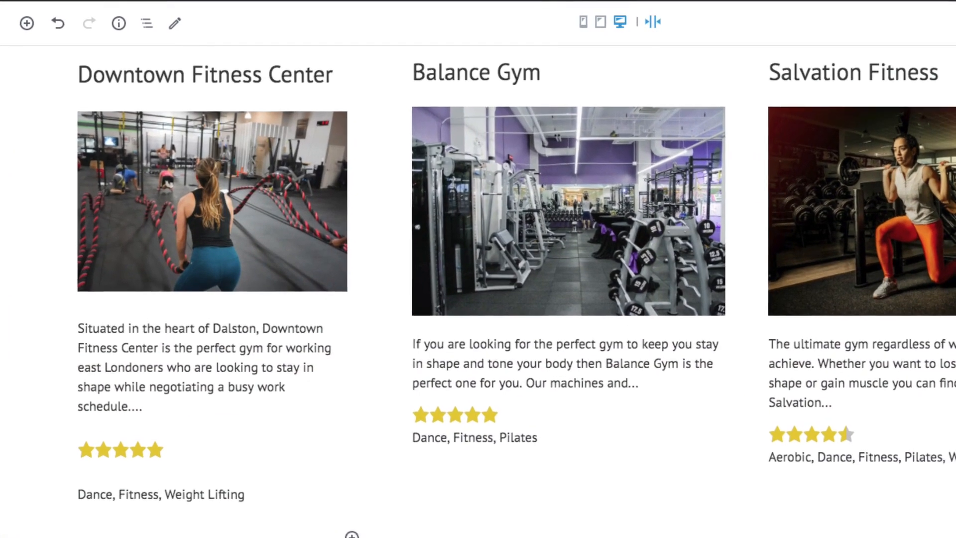
# Set the gym title heading's font to Poppins with a font weight of 700
pyautogui.click(197, 77)
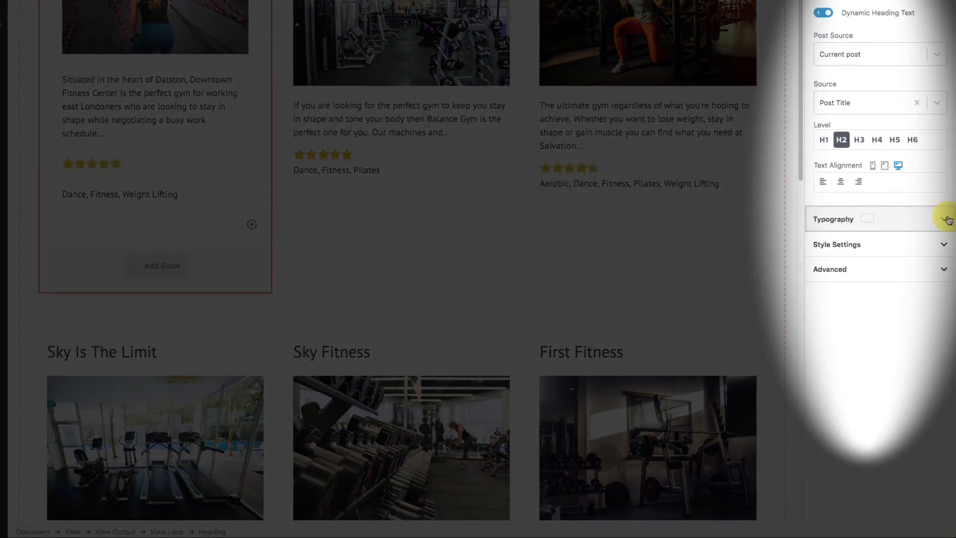
pyautogui.click(946, 220)
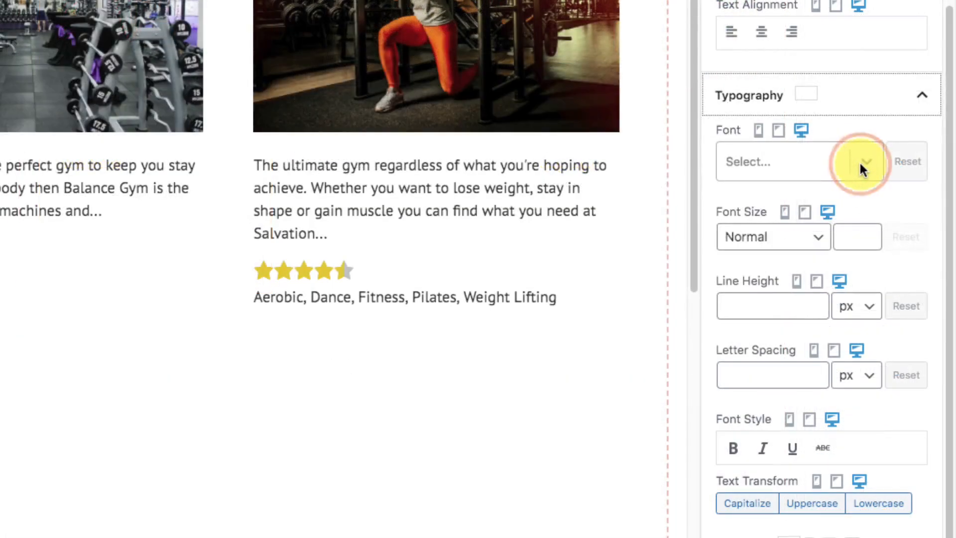
pyautogui.click(900, 263)
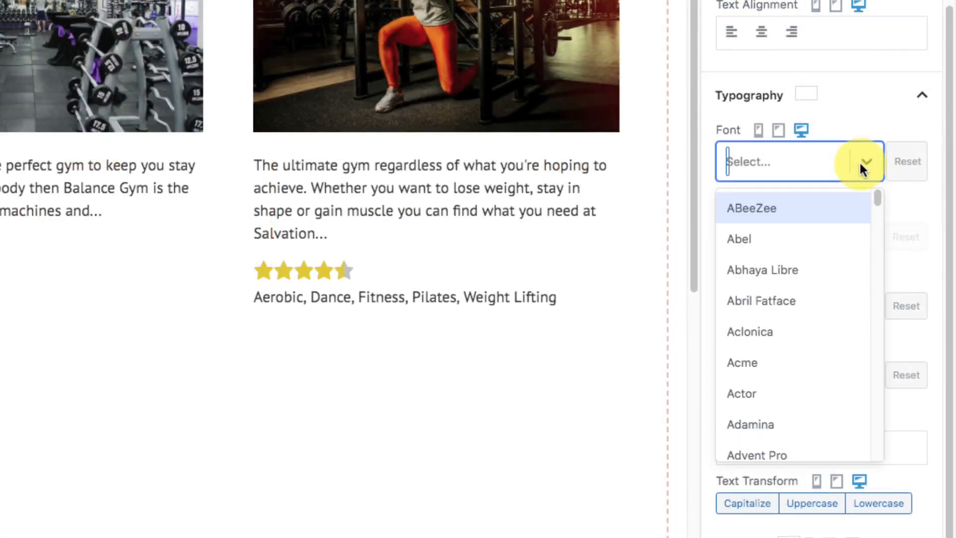
pyautogui.moveTo(880, 197); pyautogui.dragTo(892, 418)
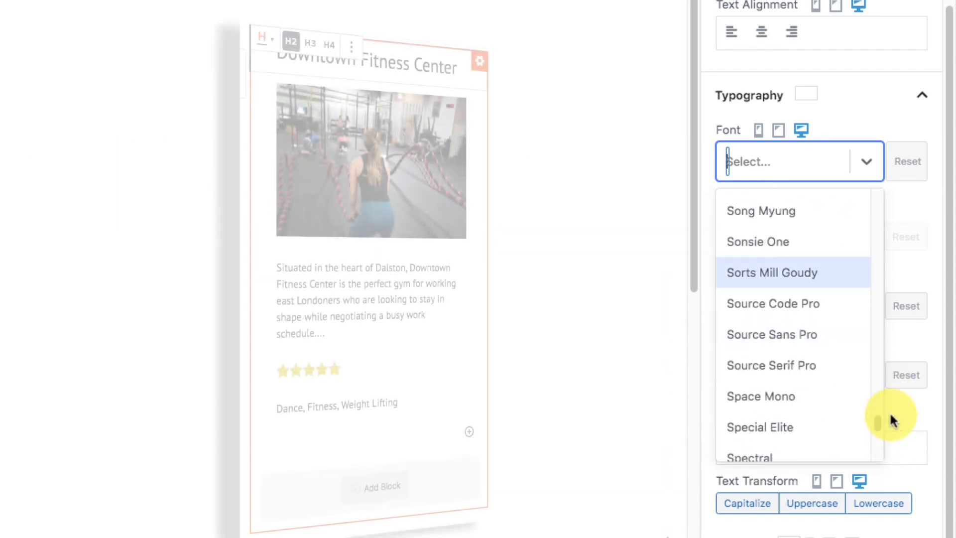
pyautogui.click(728, 162)
pyautogui.write('Poppins')
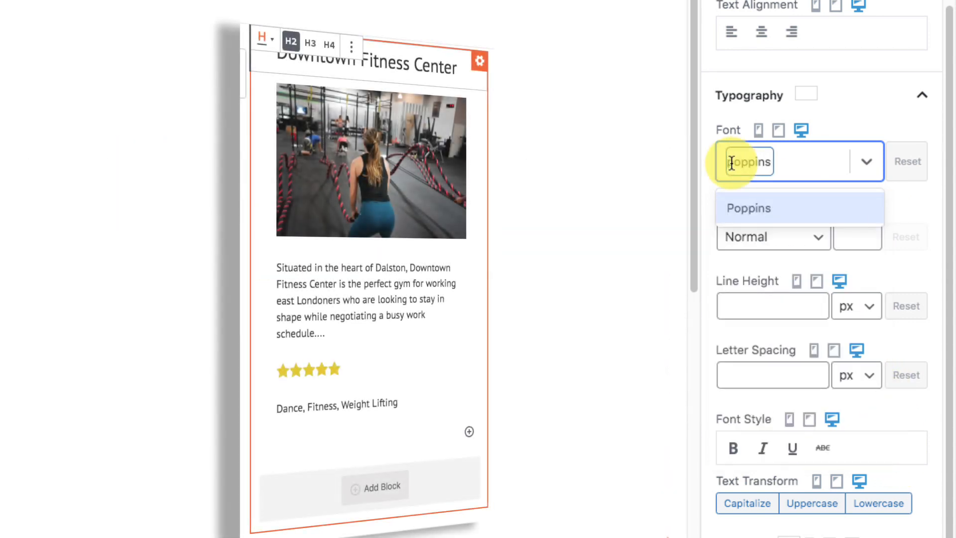
pyautogui.click(750, 207)
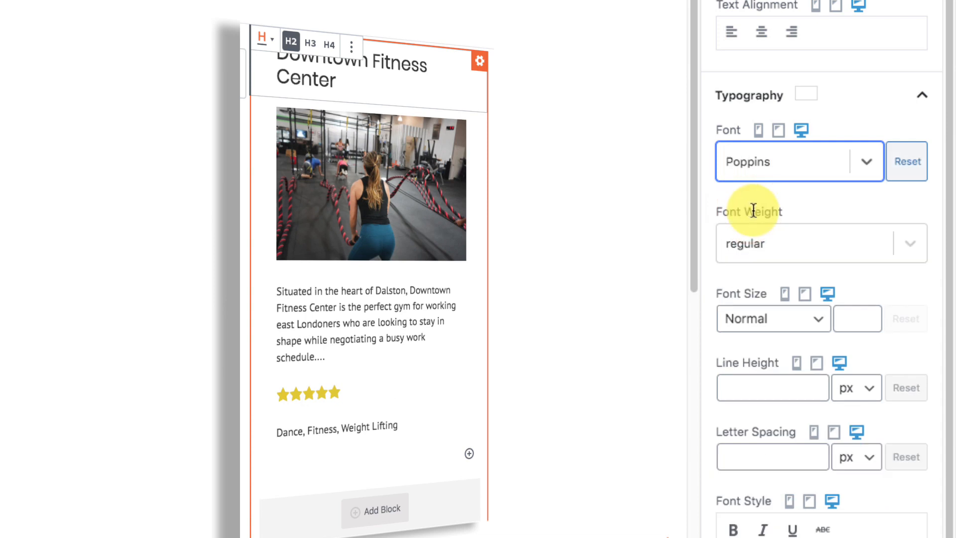
pyautogui.click(910, 242)
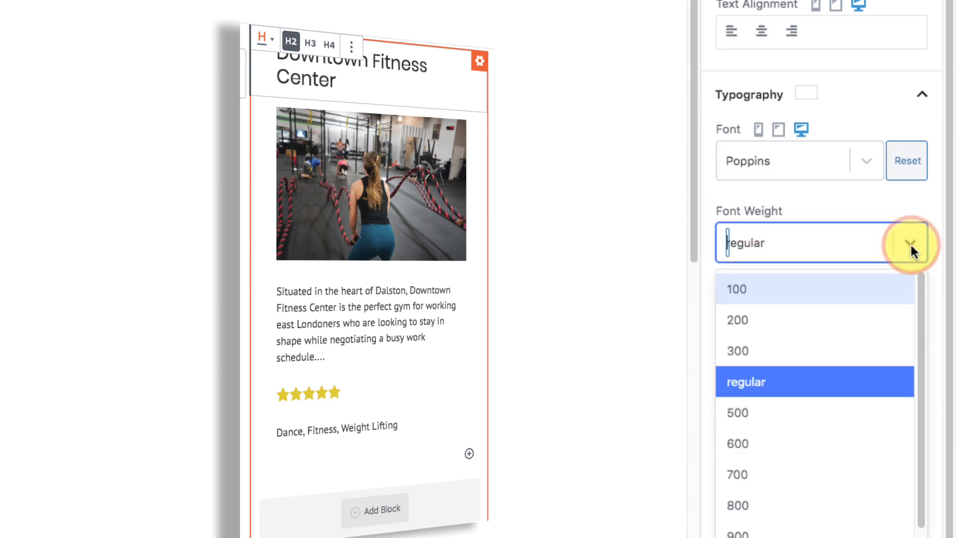
pyautogui.click(736, 474)
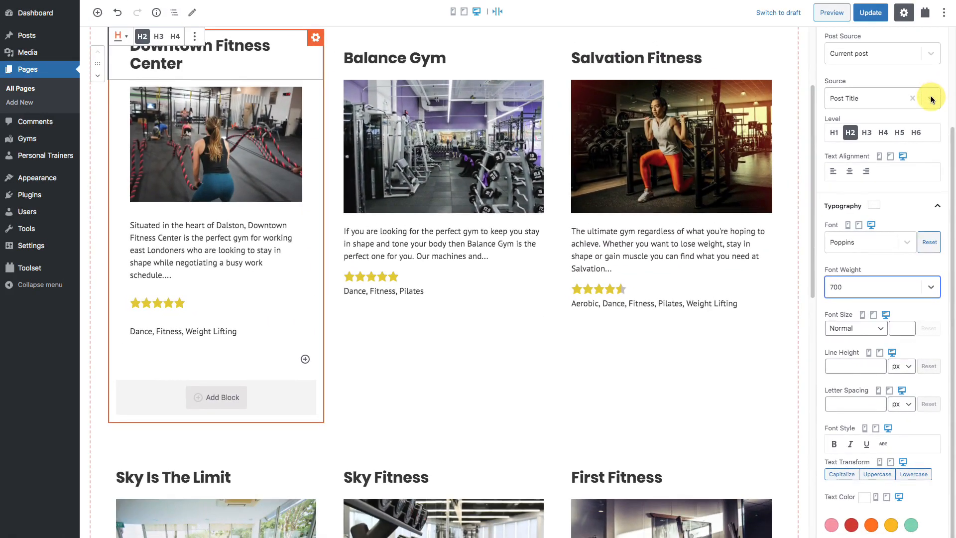
# Change the heading's source to Post Title with a link and give its text a custom dark blue color
pyautogui.click(931, 98)
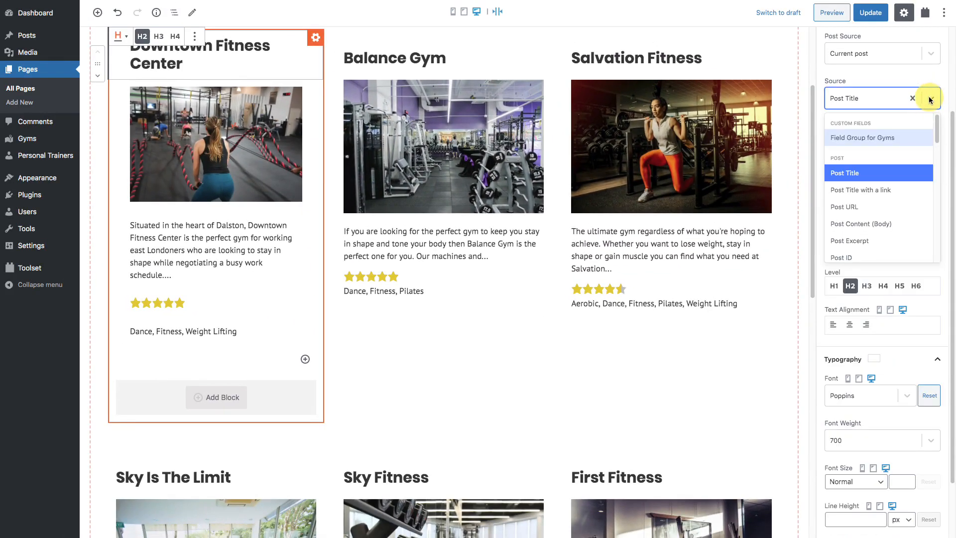
pyautogui.click(858, 191)
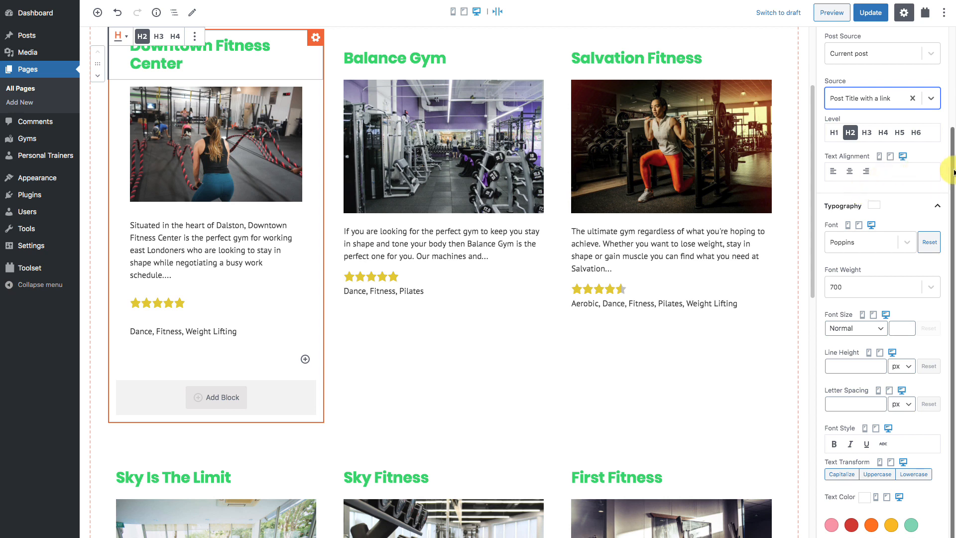
pyautogui.scroll(-2, 948, 249)
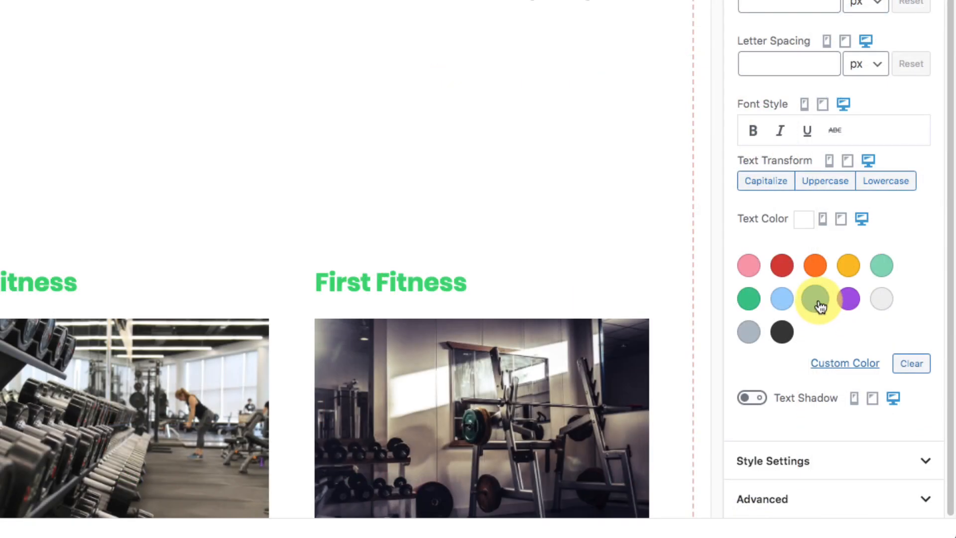
pyautogui.click(815, 299)
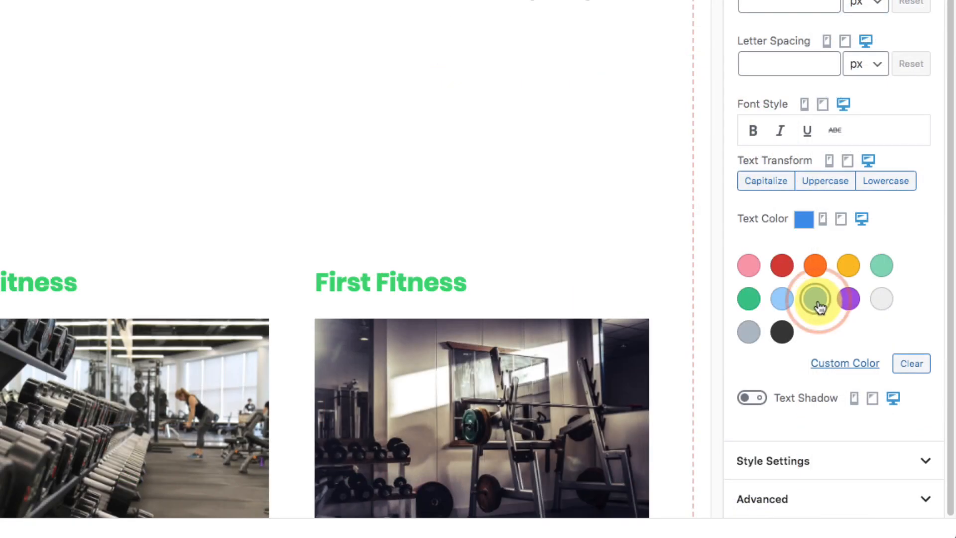
pyautogui.click(867, 366)
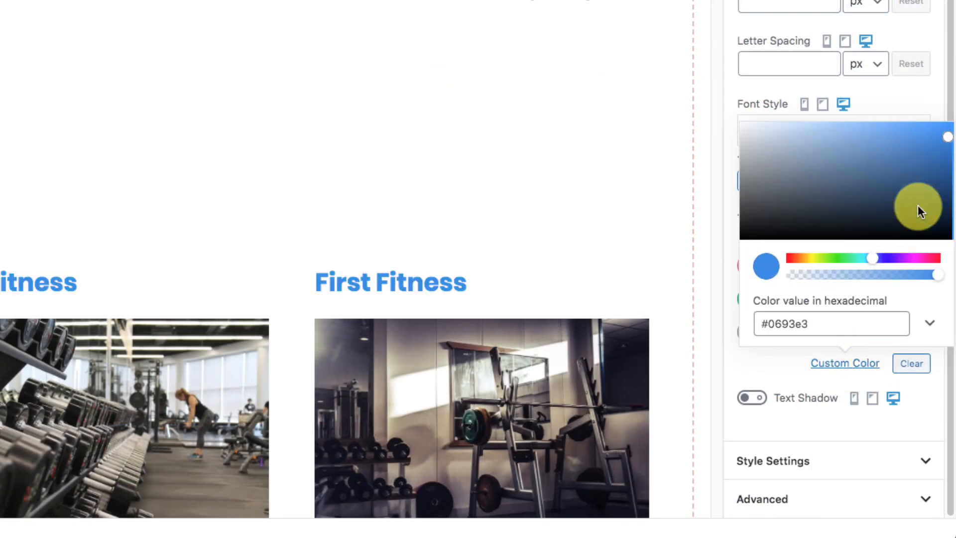
pyautogui.click(875, 258)
pyautogui.click(949, 183)
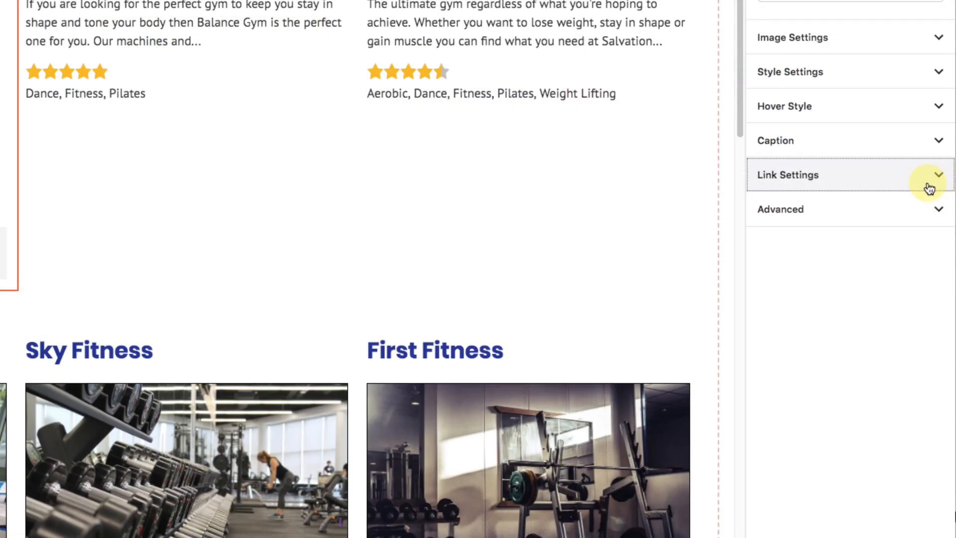
# Link the gym photo to the current post's Post URL as a dynamic source and set its hover scale to 103
pyautogui.click(929, 188)
pyautogui.click(901, 222)
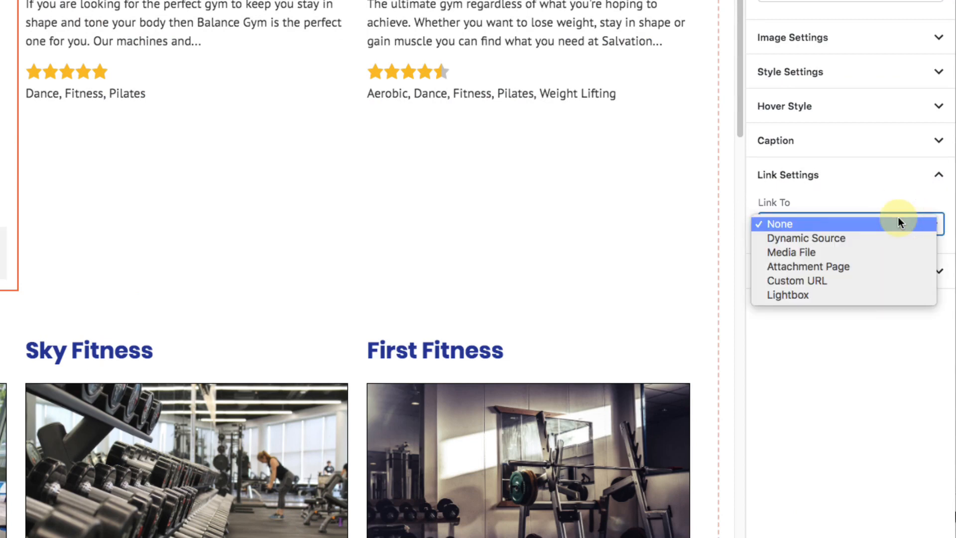
pyautogui.click(865, 238)
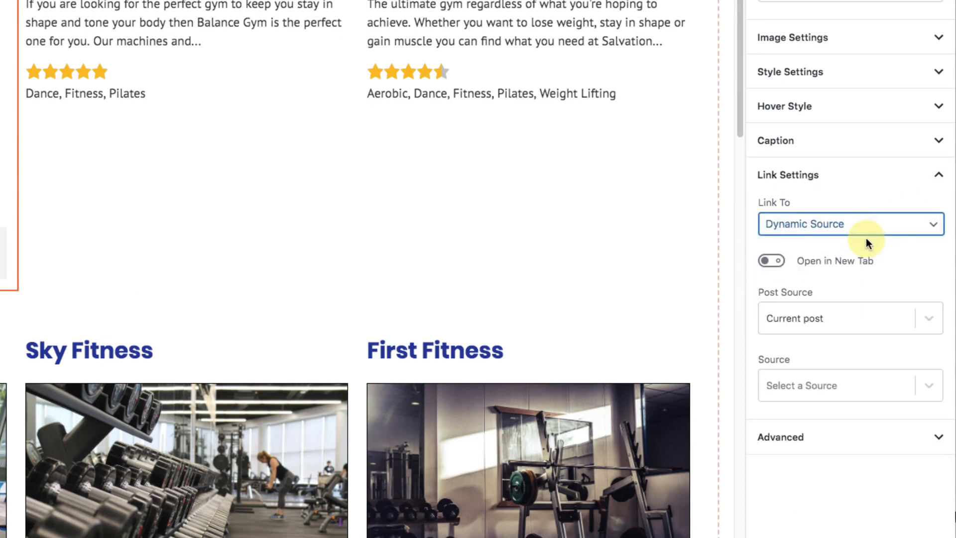
pyautogui.click(909, 386)
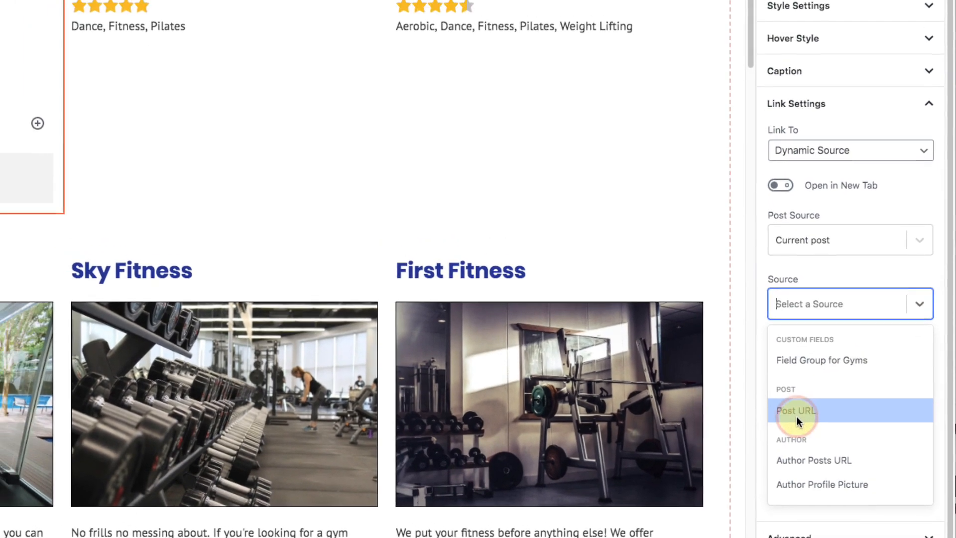
pyautogui.click(787, 391)
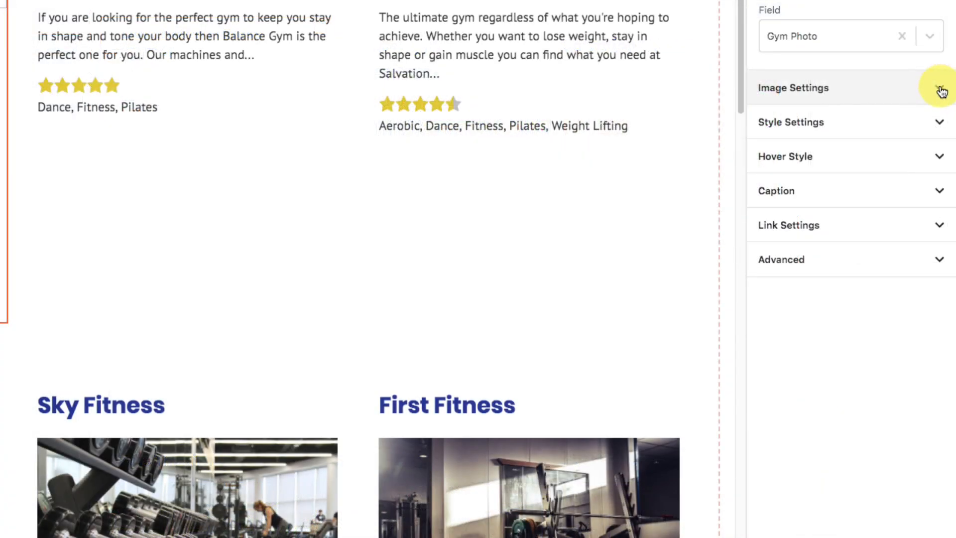
pyautogui.click(939, 160)
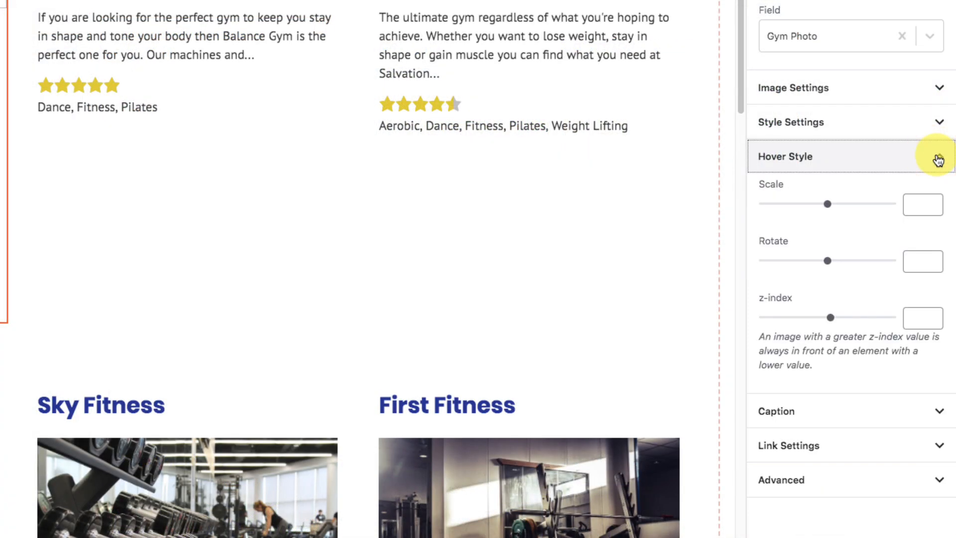
pyautogui.click(933, 203)
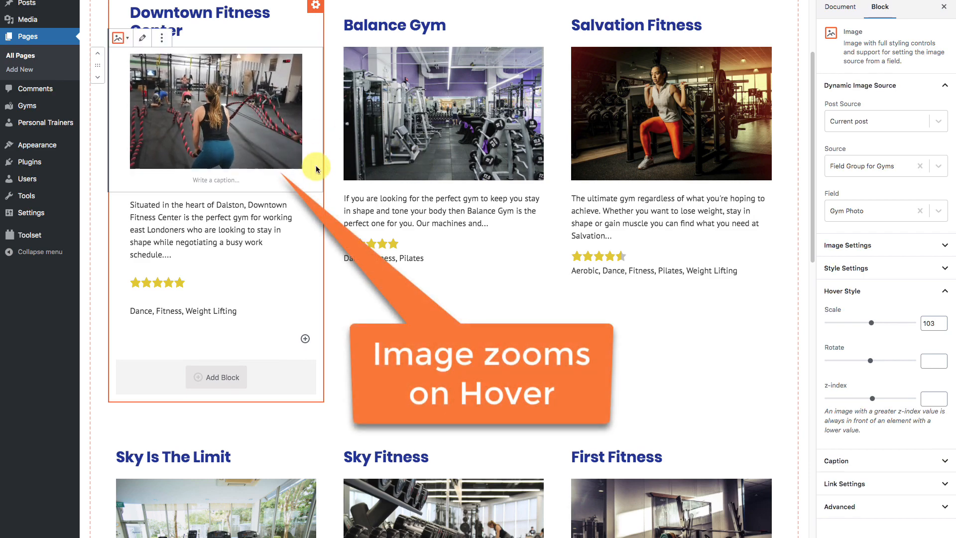
# Give the gym photo a solid black border 3 px wide
pyautogui.click(945, 269)
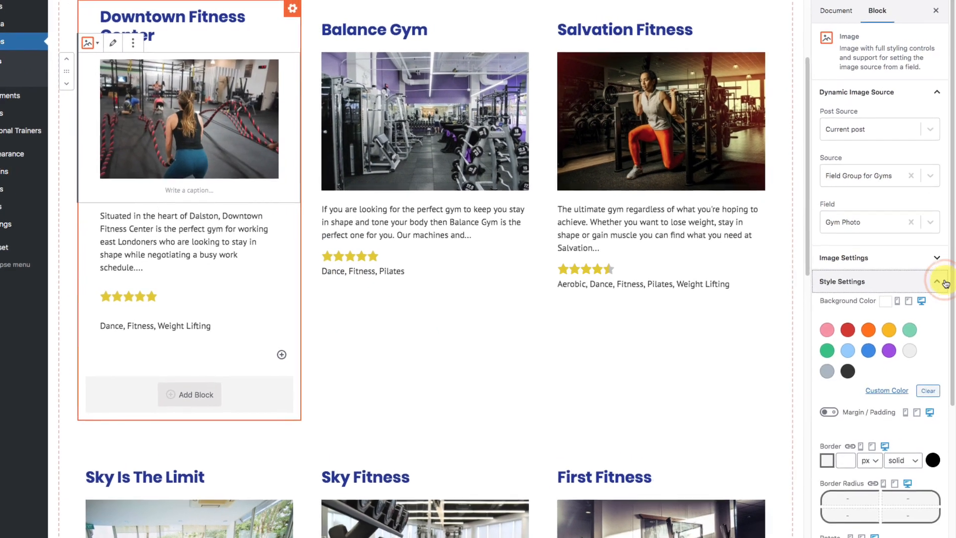
pyautogui.scroll(-5, 908, 378)
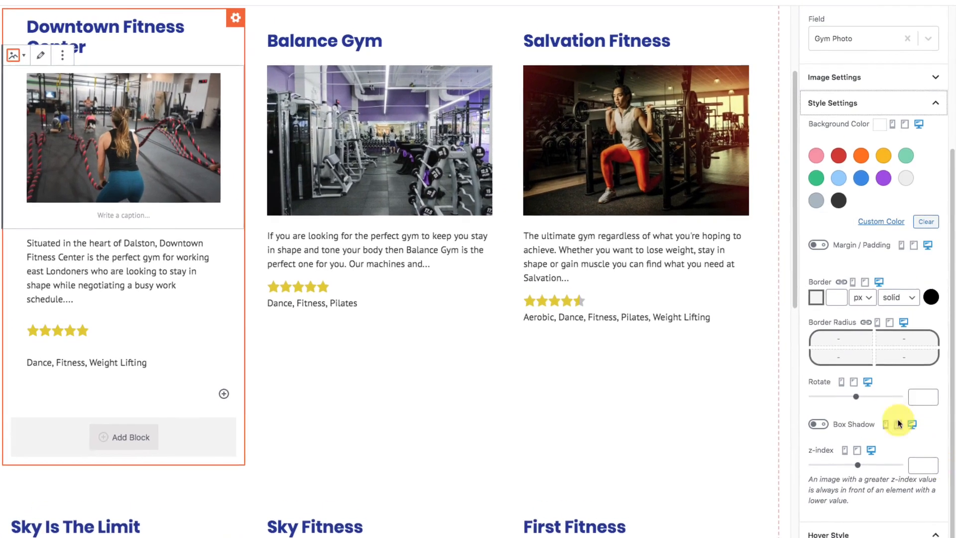
pyautogui.click(850, 267)
pyautogui.write('2')
pyautogui.click(842, 298)
pyautogui.click(841, 298)
pyautogui.click(841, 298)
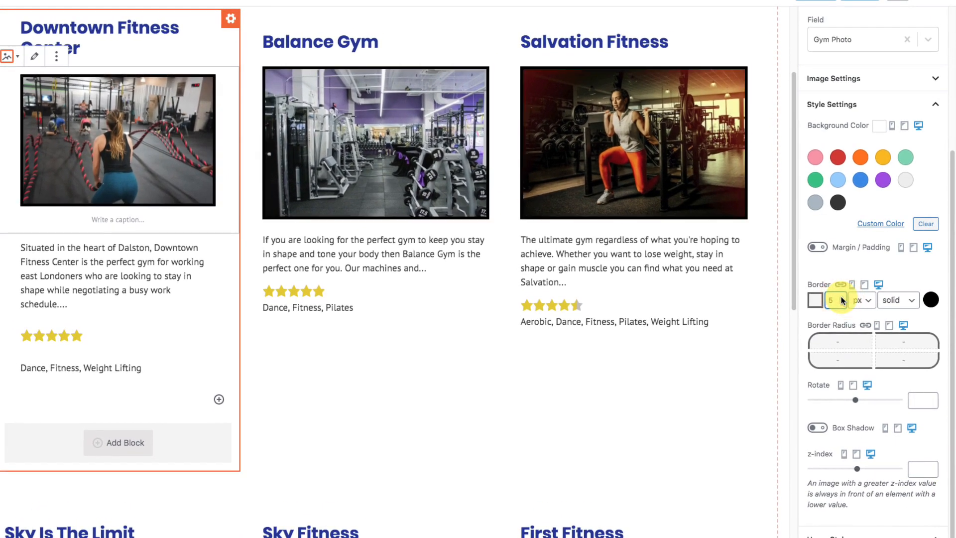
pyautogui.click(842, 302)
pyautogui.click(842, 302)
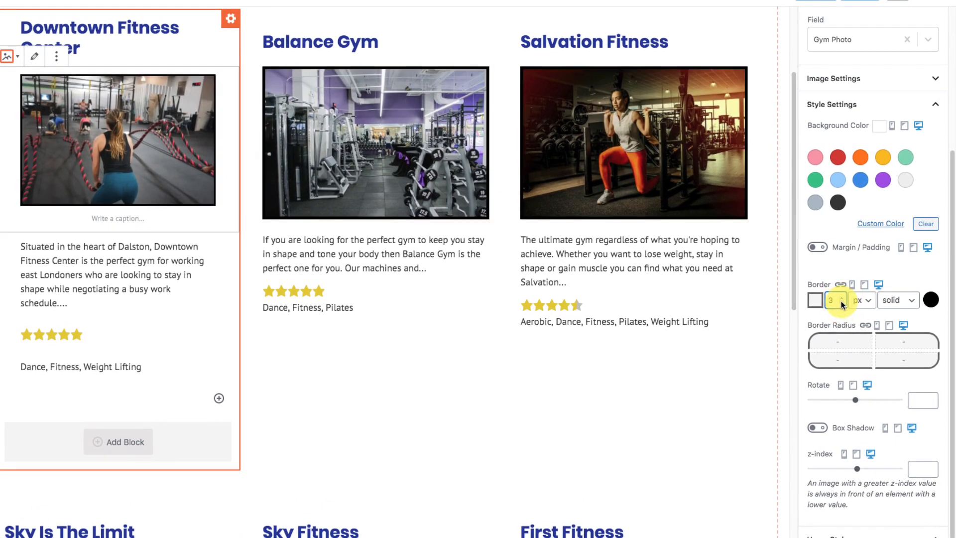
# Round the gym photo's corners with a border radius of 25 and add a box shadow offset 17 horizontally and 16 vertically
pyautogui.click(865, 341)
pyautogui.write('25')
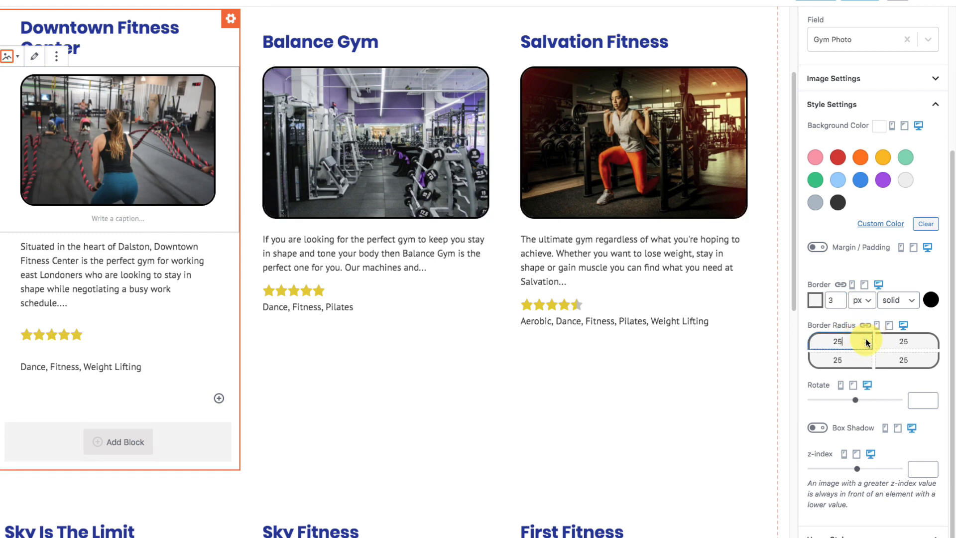
pyautogui.click(817, 428)
pyautogui.scroll(-2, 936, 463)
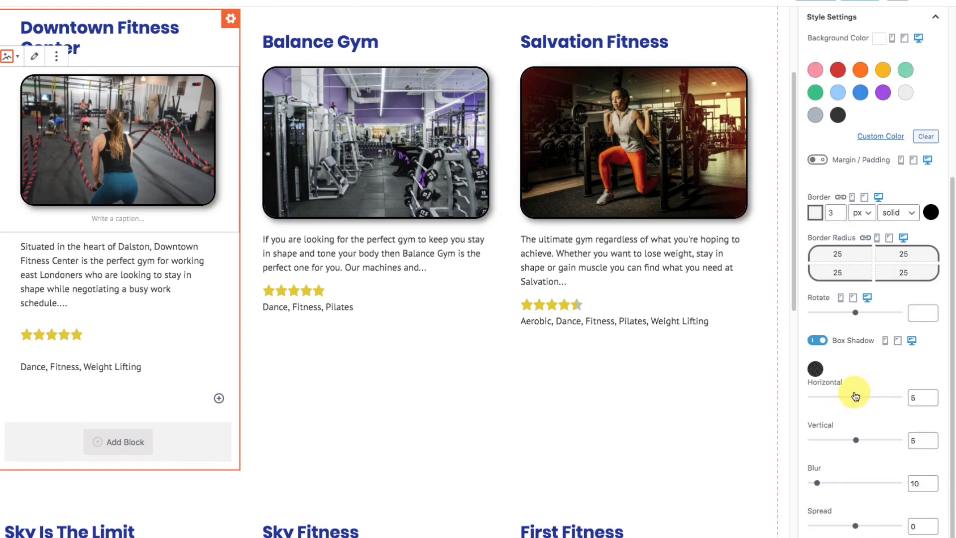
pyautogui.moveTo(856, 395); pyautogui.dragTo(859, 397)
pyautogui.click(859, 441)
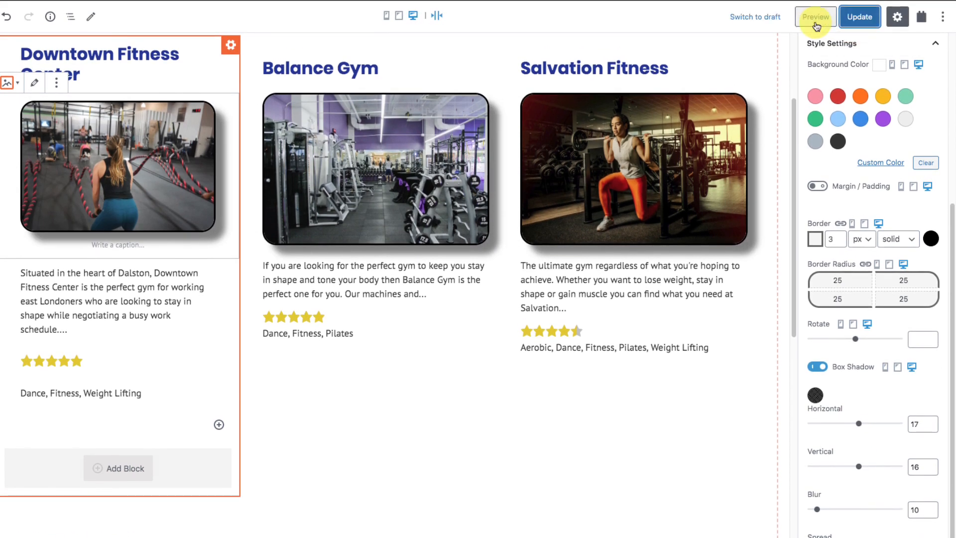
# Preview the page and turn off the gym photo's box shadow
pyautogui.click(816, 20)
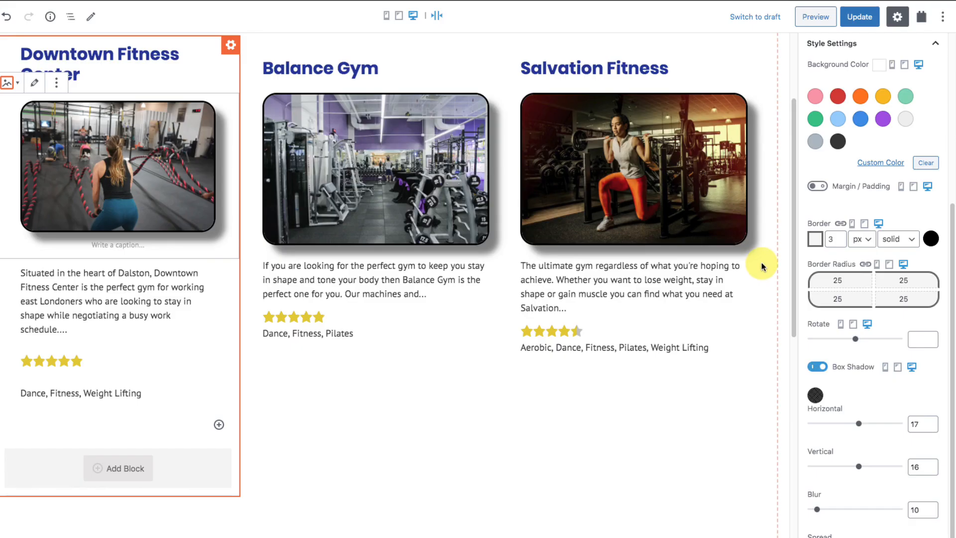
pyautogui.click(817, 367)
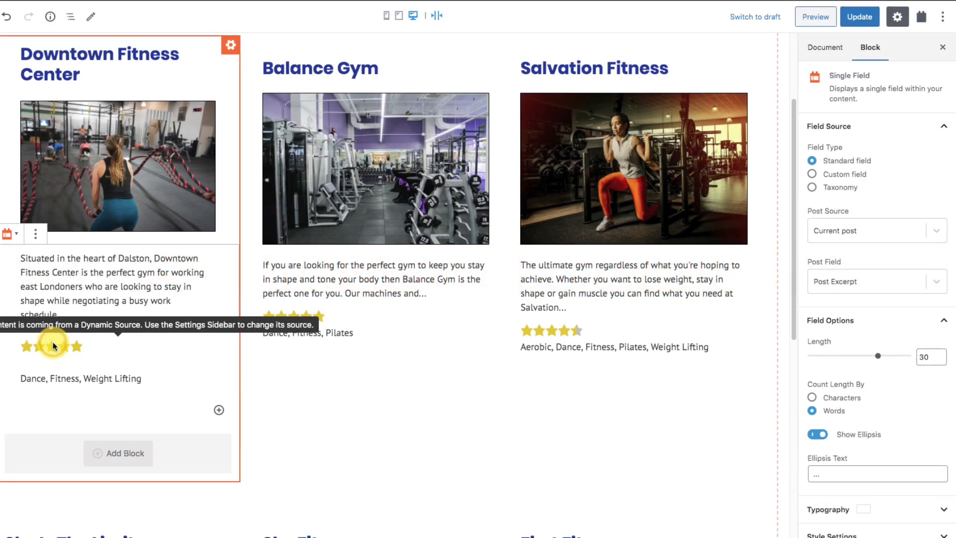
# Set the icon color of the star rating block to green
pyautogui.click(53, 345)
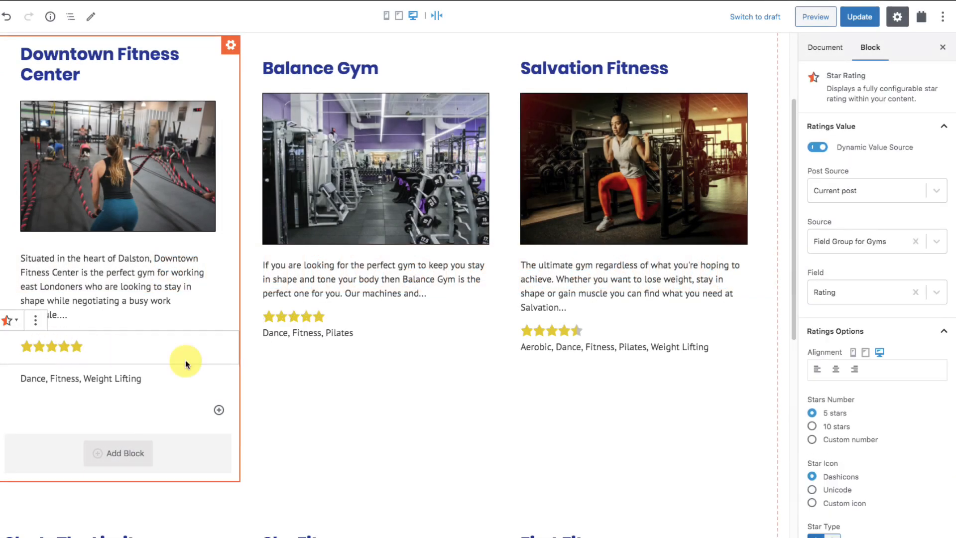
pyautogui.scroll(-8, 842, 356)
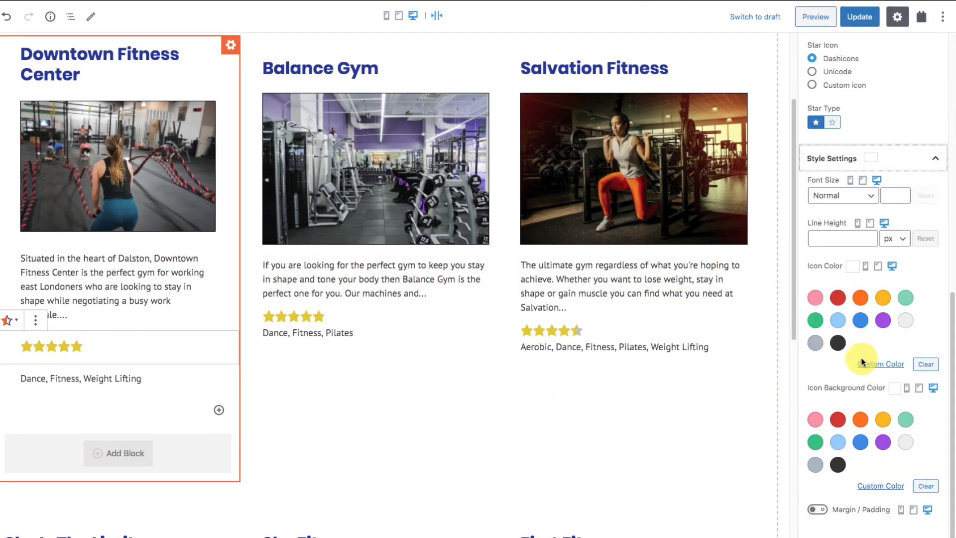
pyautogui.click(815, 321)
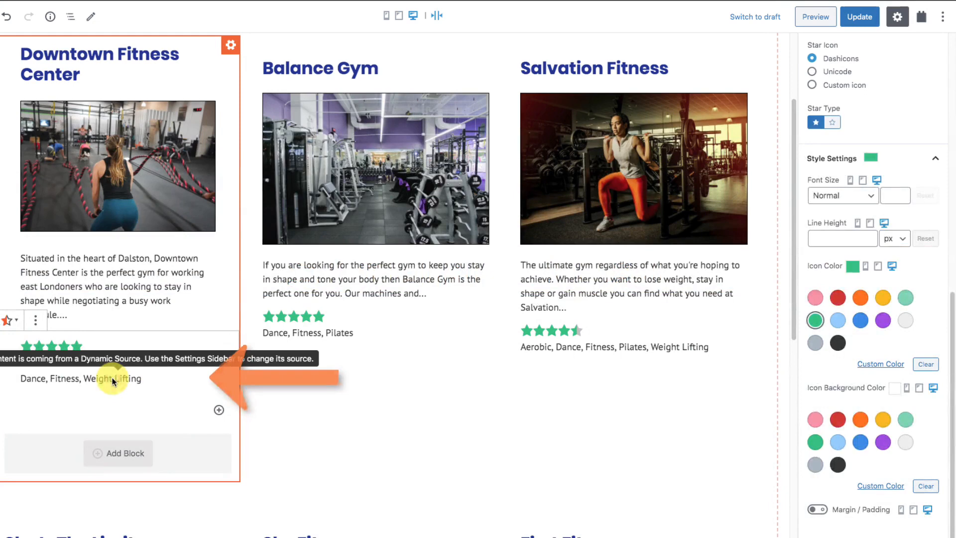
# Set the font size of the Gym Types taxonomy field to Small
pyautogui.click(179, 378)
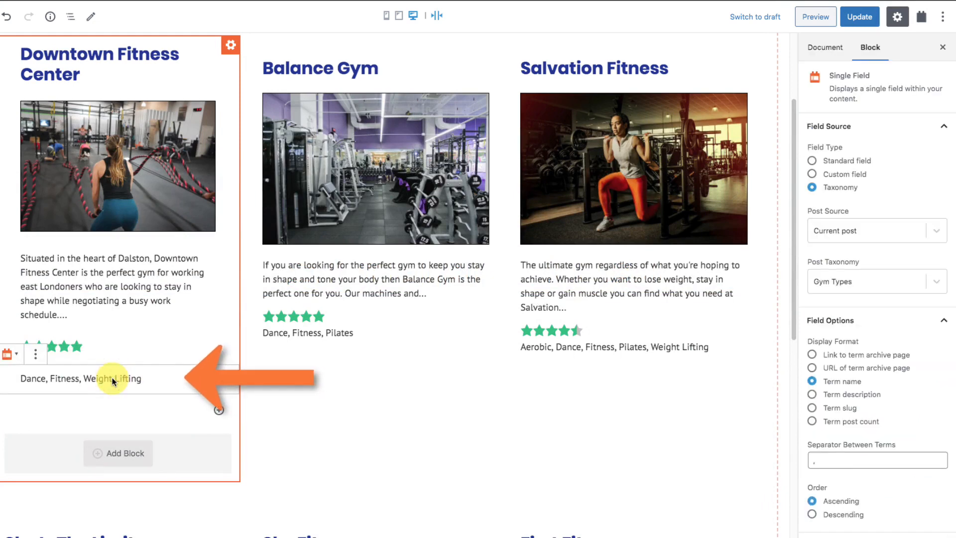
pyautogui.scroll(-8, 908, 511)
pyautogui.click(869, 262)
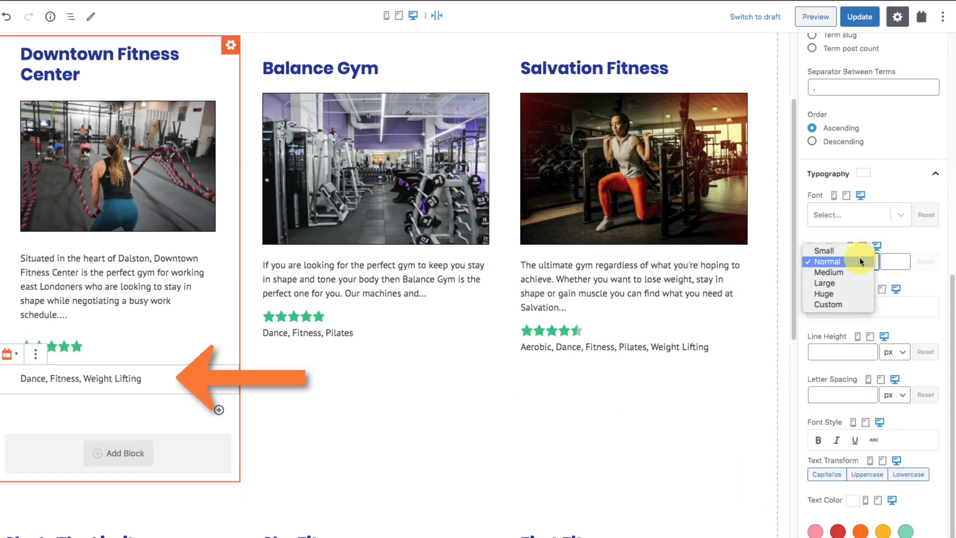
pyautogui.click(849, 251)
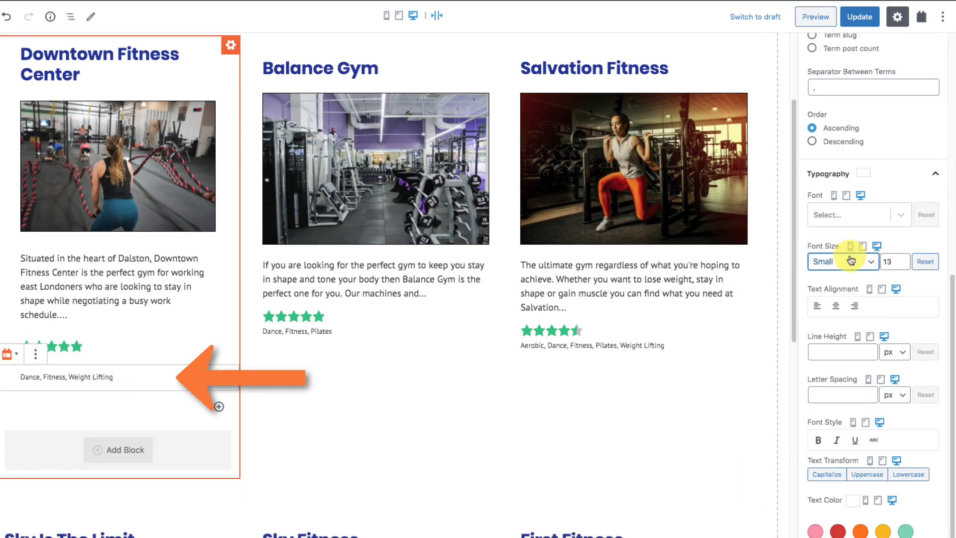
# Set the Gym Types field's font to Poppins, then update the page and preview it
pyautogui.click(877, 218)
pyautogui.write('pop')
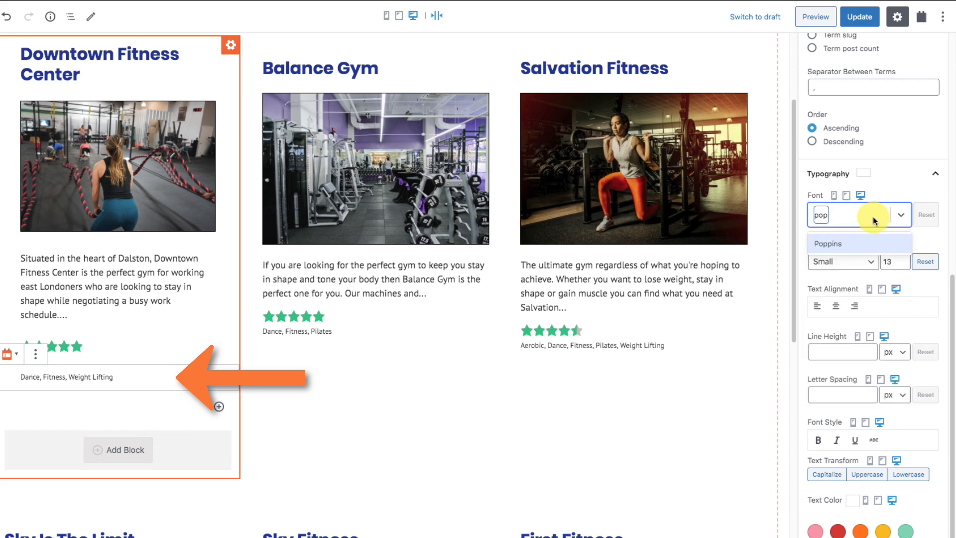
pyautogui.click(831, 244)
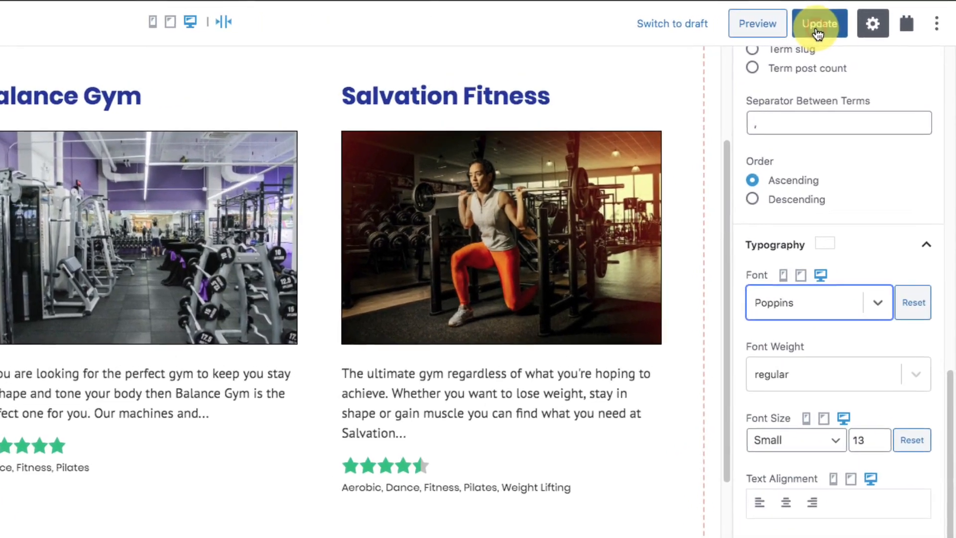
pyautogui.click(860, 17)
pyautogui.click(735, 23)
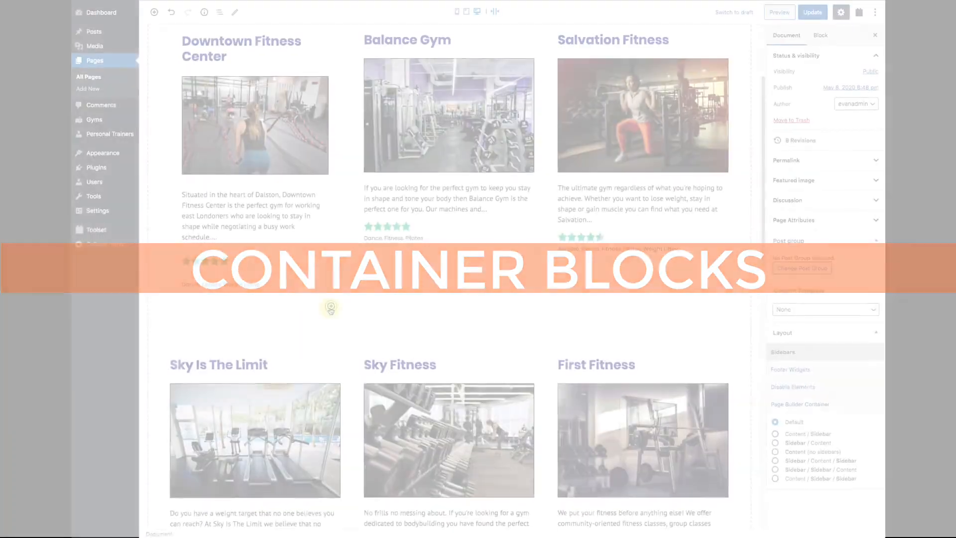
# Insert a Toolset Container block below the Gym Types field in the first gym's loop item
pyautogui.click(331, 316)
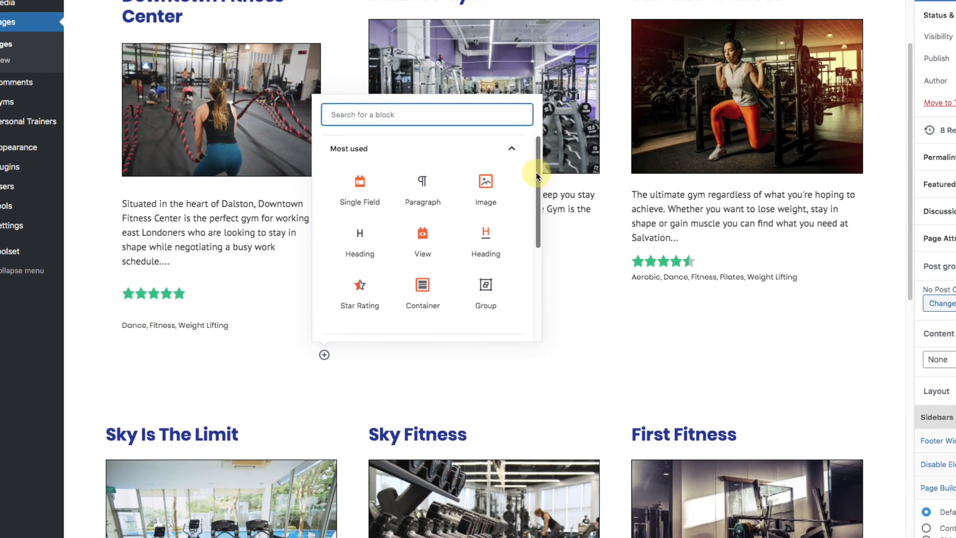
pyautogui.moveTo(523, 173); pyautogui.dragTo(515, 334)
pyautogui.click(388, 308)
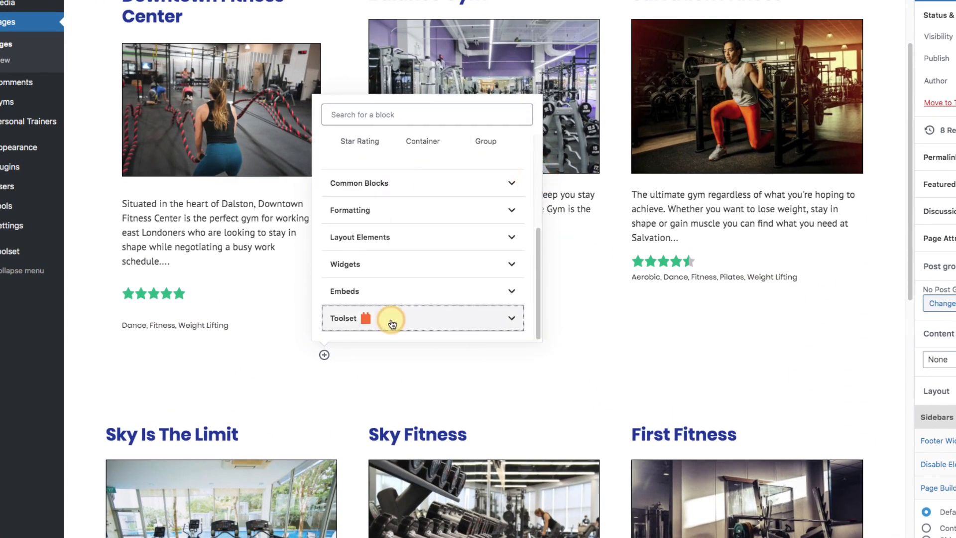
pyautogui.click(487, 230)
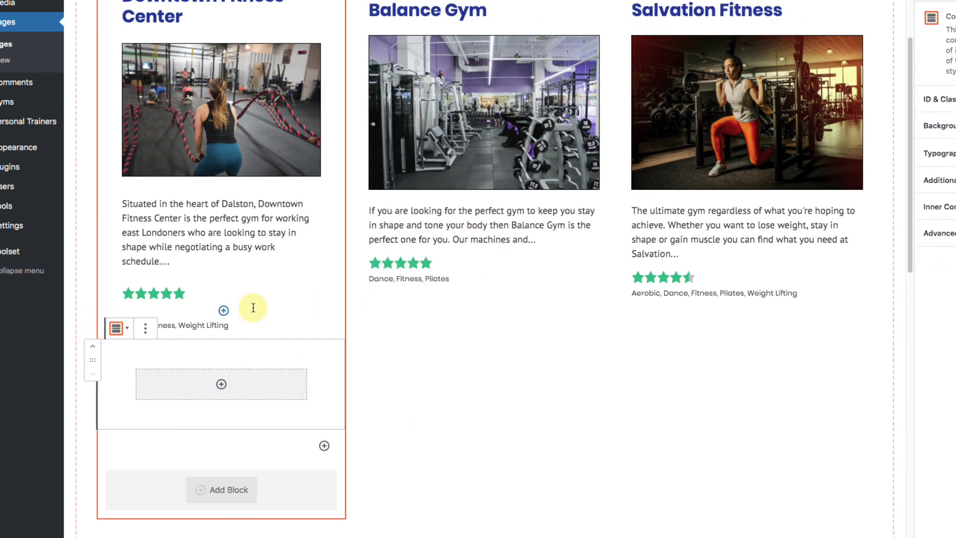
# Move the Gym Types field into the empty container and place the star rating above it
pyautogui.click(316, 274)
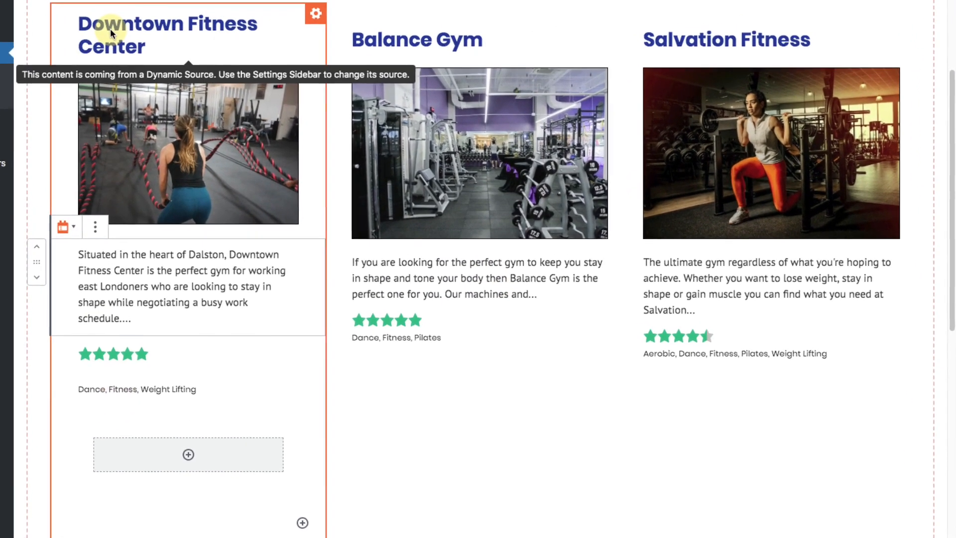
pyautogui.click(93, 390)
pyautogui.moveTo(38, 394); pyautogui.dragTo(140, 449)
pyautogui.click(102, 355)
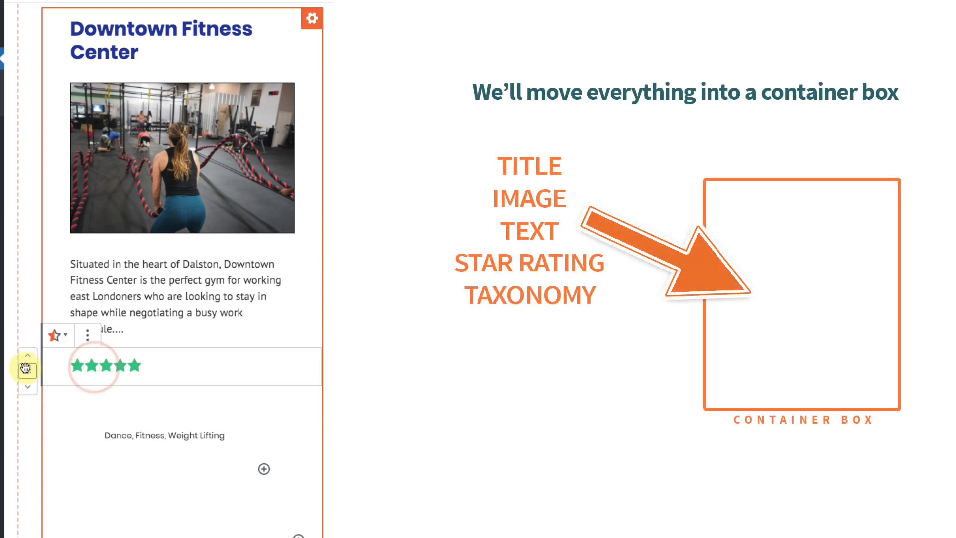
pyautogui.moveTo(25, 368); pyautogui.dragTo(149, 431)
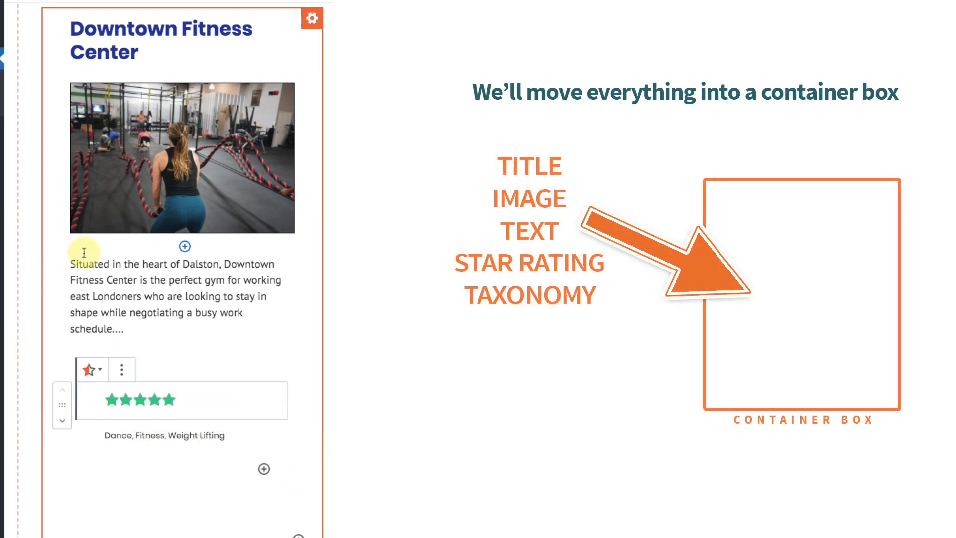
# Move the description text, gym photo and title heading into the container, stacked in order above the star rating
pyautogui.click(83, 254)
pyautogui.moveTo(29, 270); pyautogui.dragTo(138, 390)
pyautogui.click(78, 146)
pyautogui.moveTo(27, 98); pyautogui.dragTo(120, 294)
pyautogui.click(103, 57)
pyautogui.moveTo(28, 51); pyautogui.dragTo(133, 119)
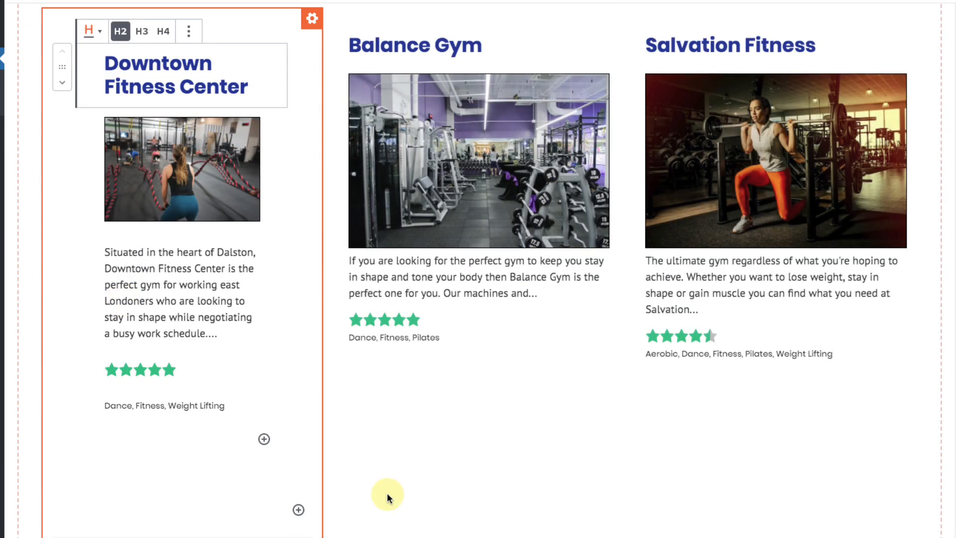
# Select the Container block inside the View Loop and give it a solid light grey background
pyautogui.click(316, 460)
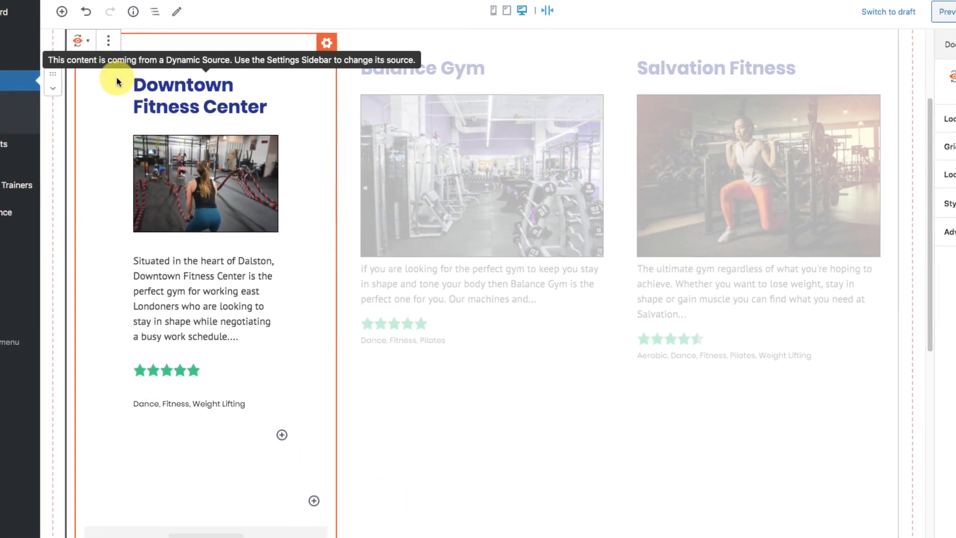
pyautogui.click(155, 11)
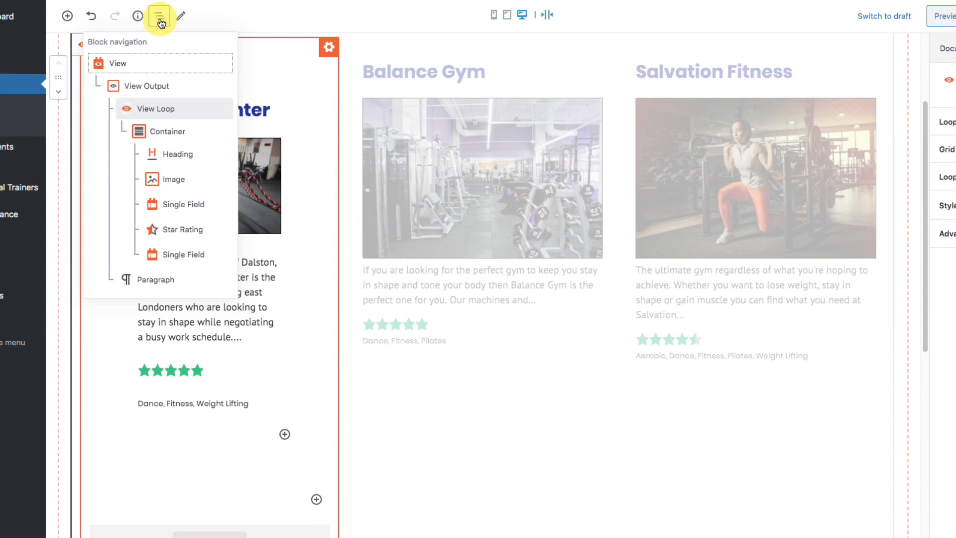
pyautogui.click(153, 131)
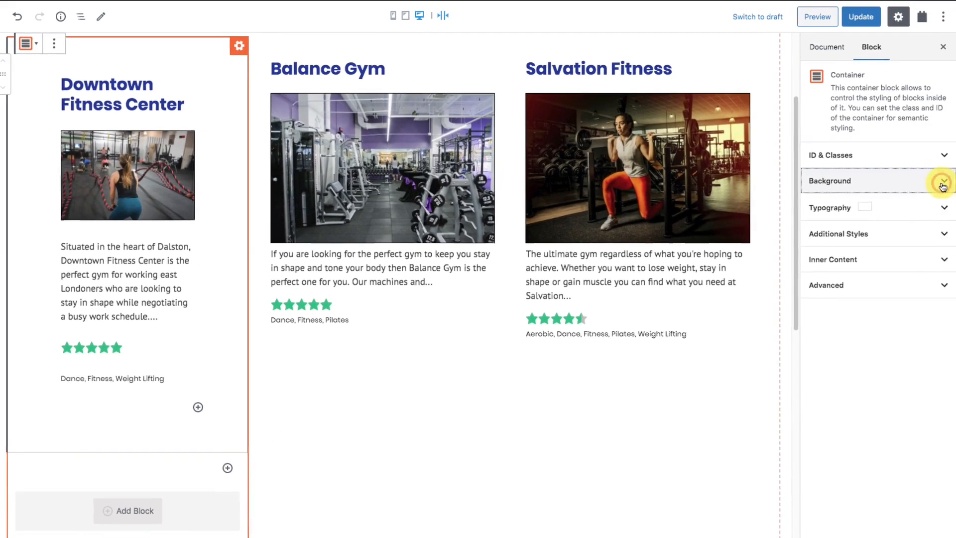
pyautogui.click(942, 184)
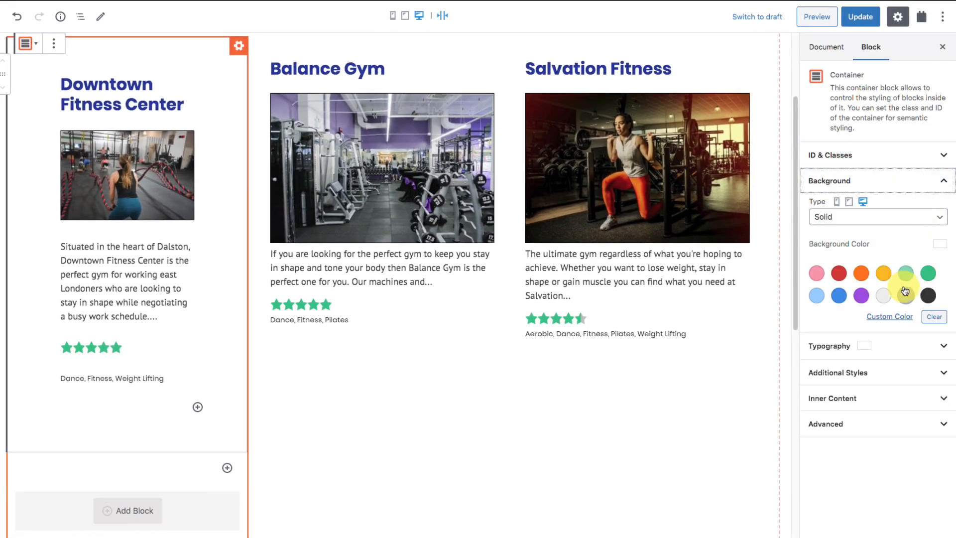
pyautogui.click(887, 299)
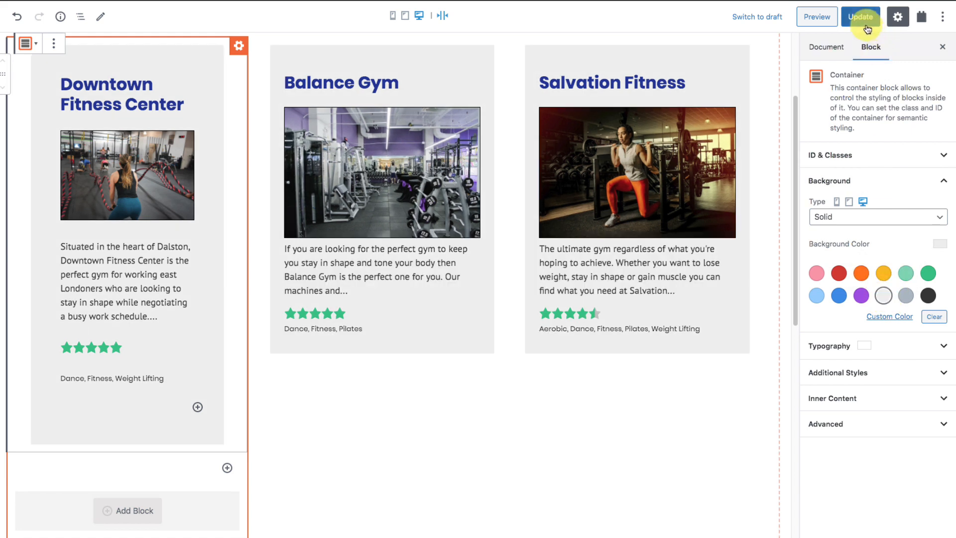
# Update the page and preview the gym listing with its container backgrounds
pyautogui.click(861, 20)
pyautogui.click(814, 18)
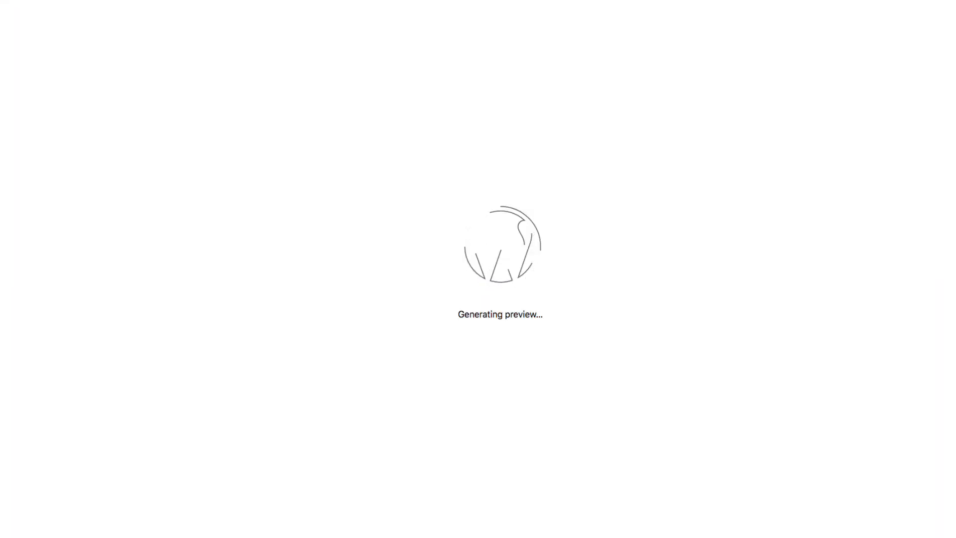
pyautogui.scroll(1, 496, 269)
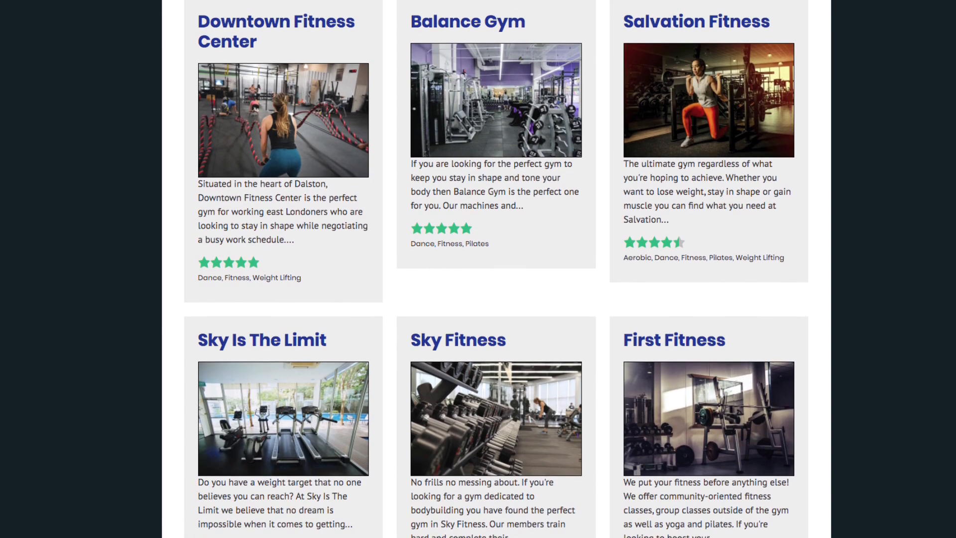